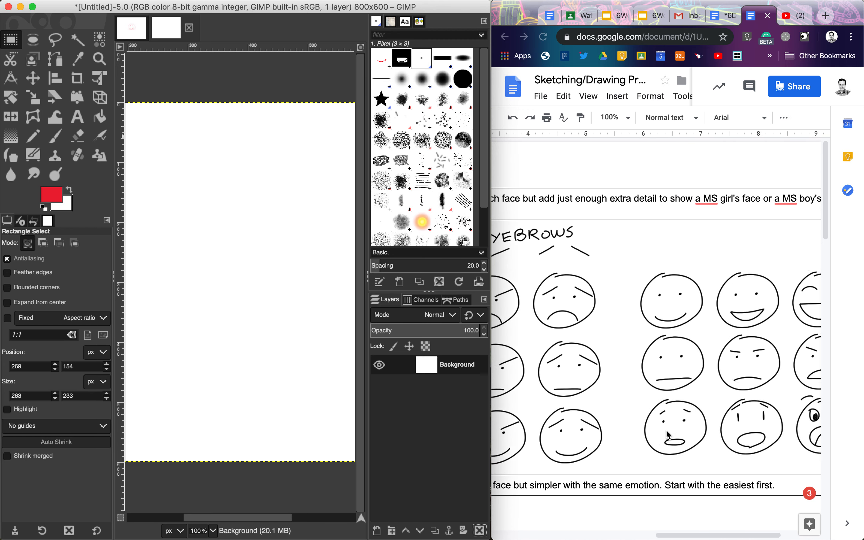
Examine the rows of sketched face expressions in the warm-up document, from the eyebrow and mouth chart to the final column.
scroll(669, 435, right, 3)
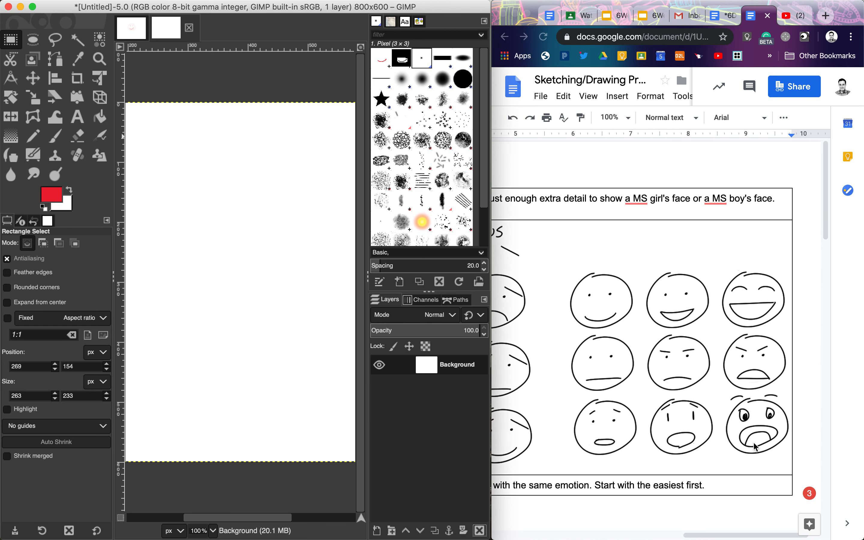
scroll(652, 427, left, 9)
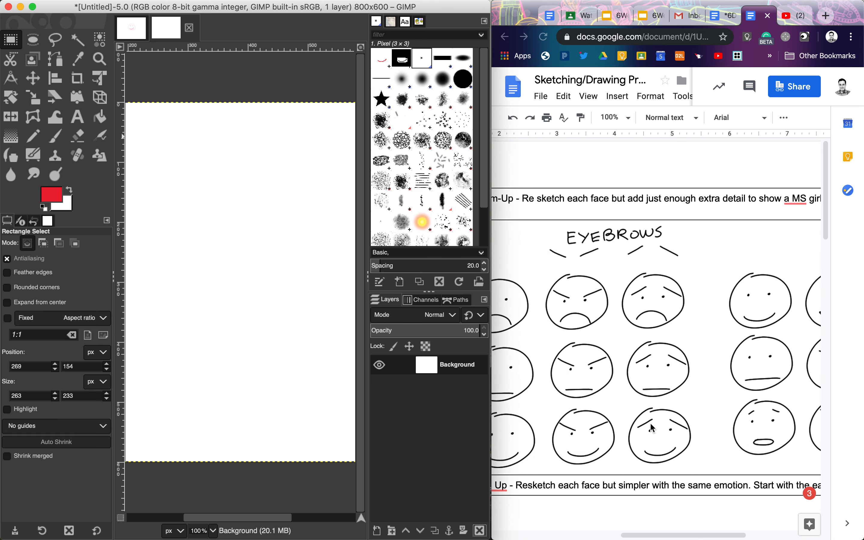
scroll(652, 427, right, 6)
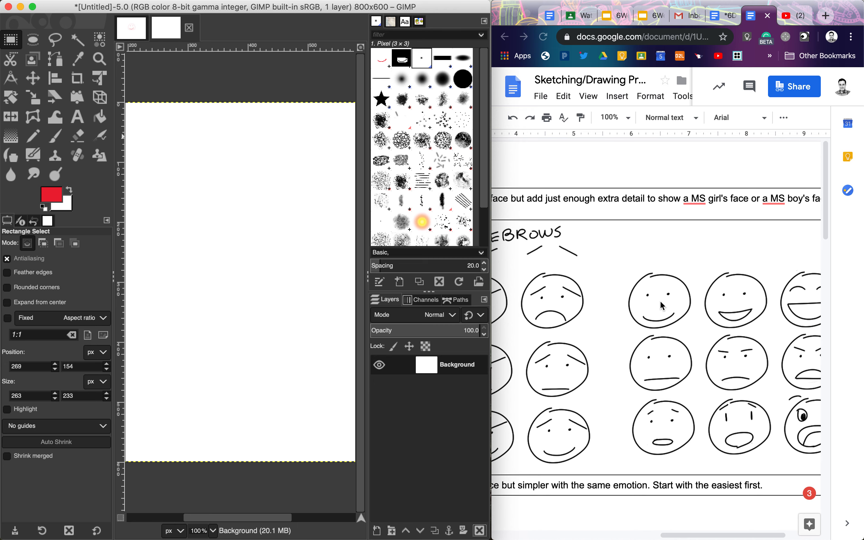
scroll(662, 306, right, 5)
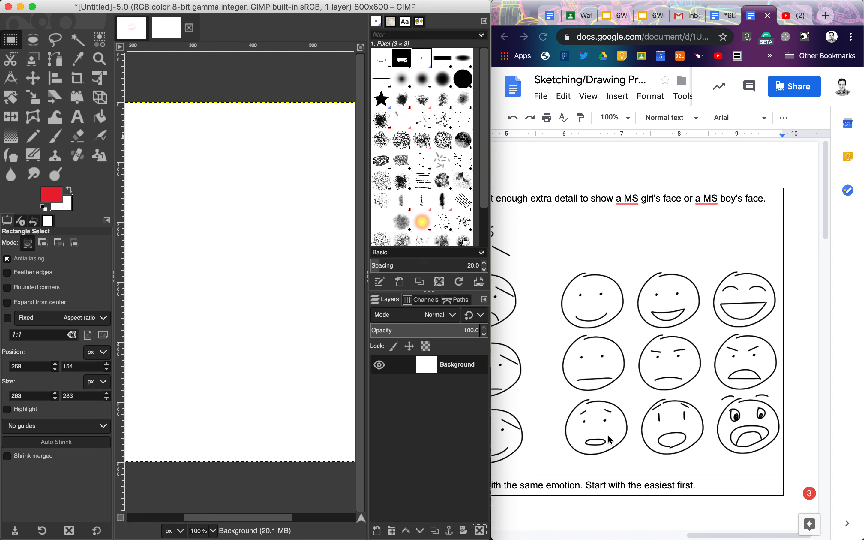
scroll(610, 441, left, 10)
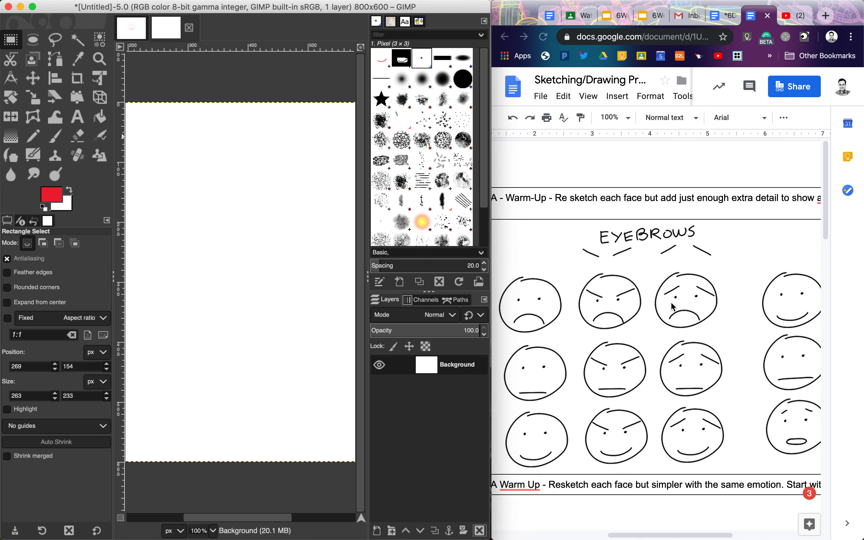
scroll(694, 437, right, 10)
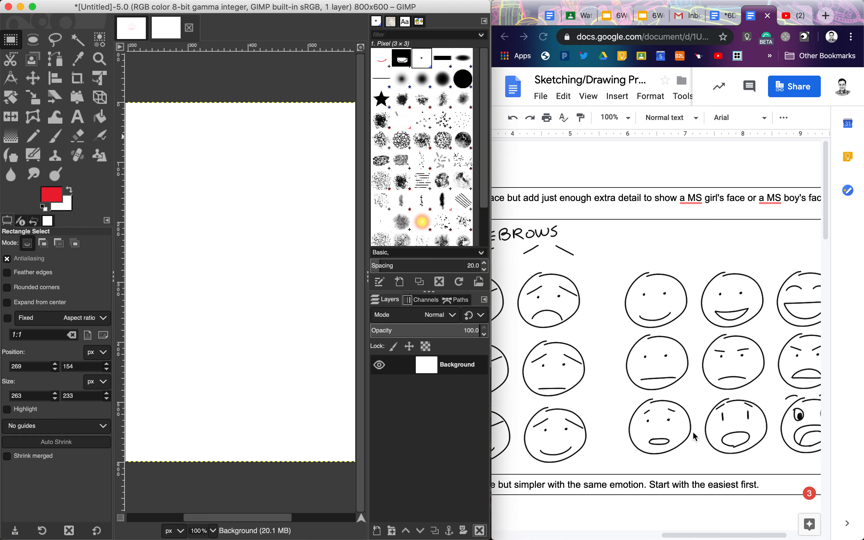
scroll(695, 437, right, 2)
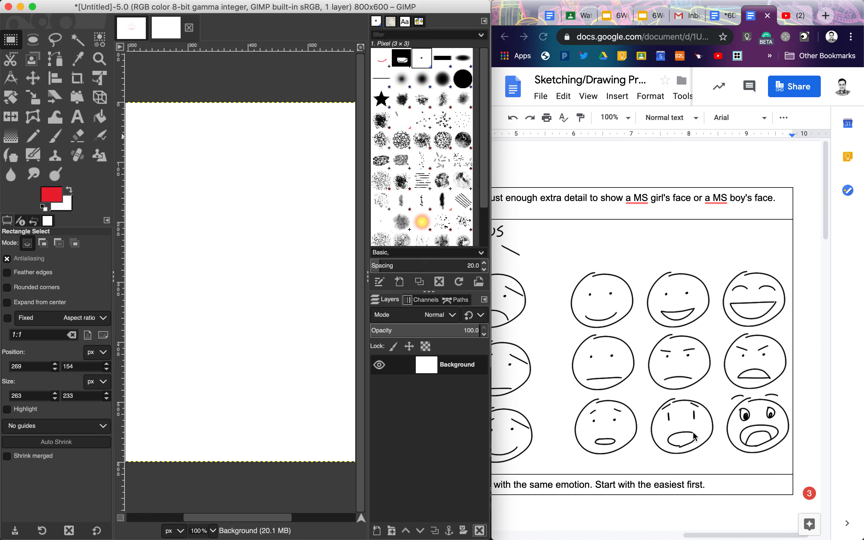
scroll(695, 436, left, 7)
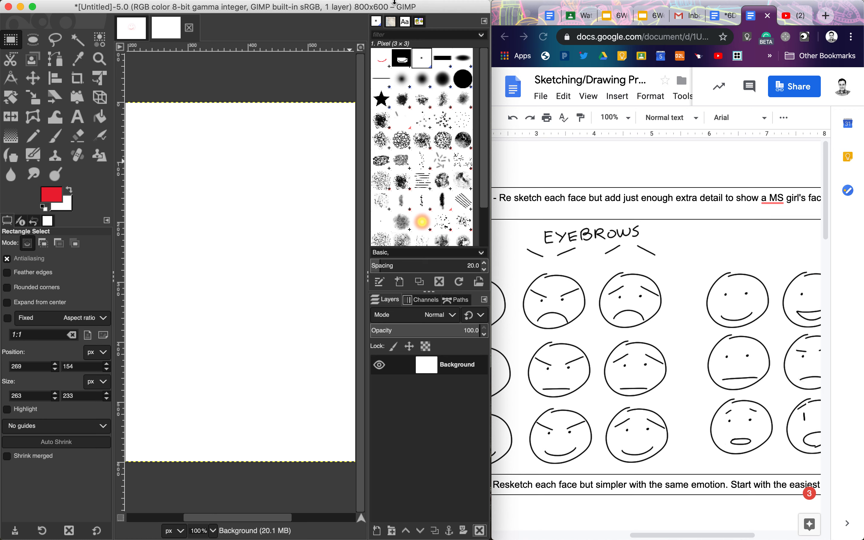
Close the older eight-layer untitled image and discard its changes.
click(132, 28)
click(154, 27)
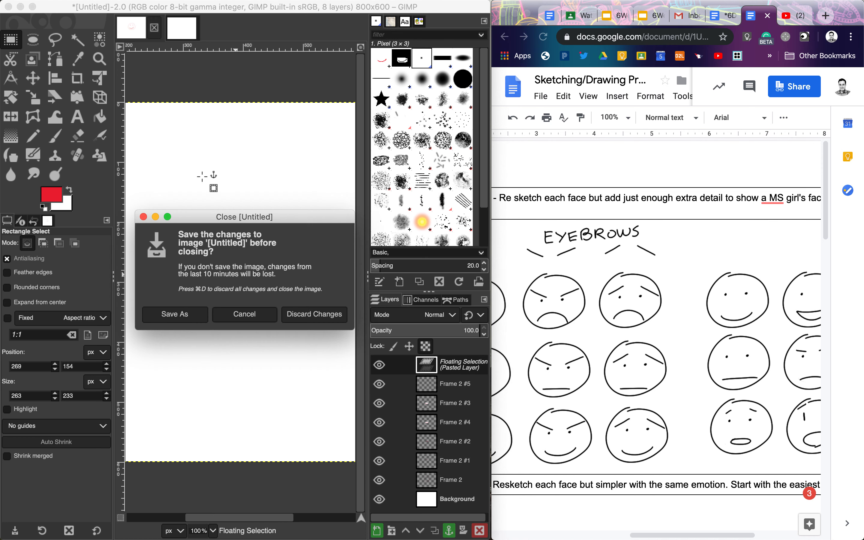
click(287, 314)
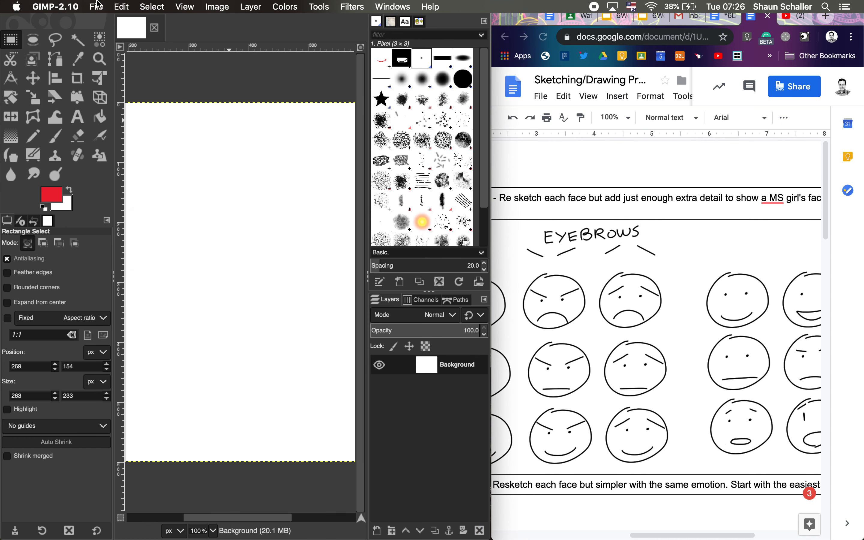
Create a new 800 × 600 px image and widen the GIMP window to show more of the canvas.
click(98, 4)
click(115, 22)
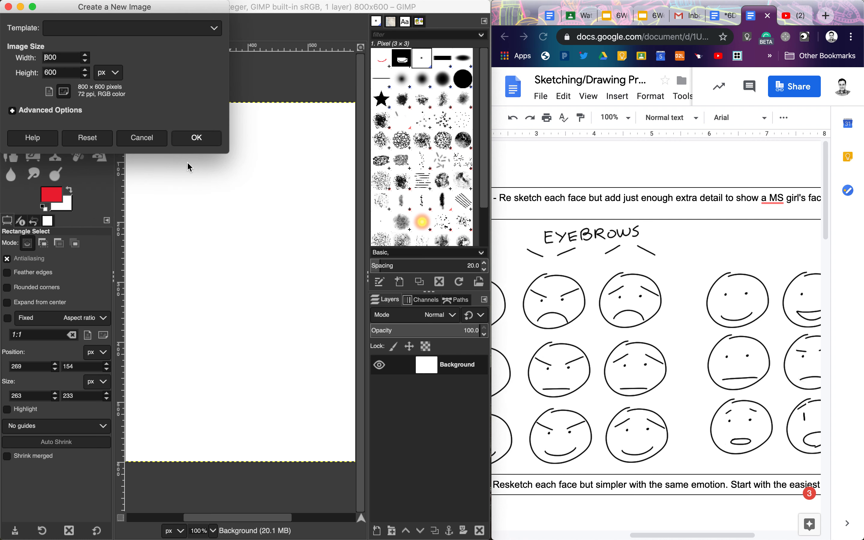
double_click(41, 59)
click(195, 138)
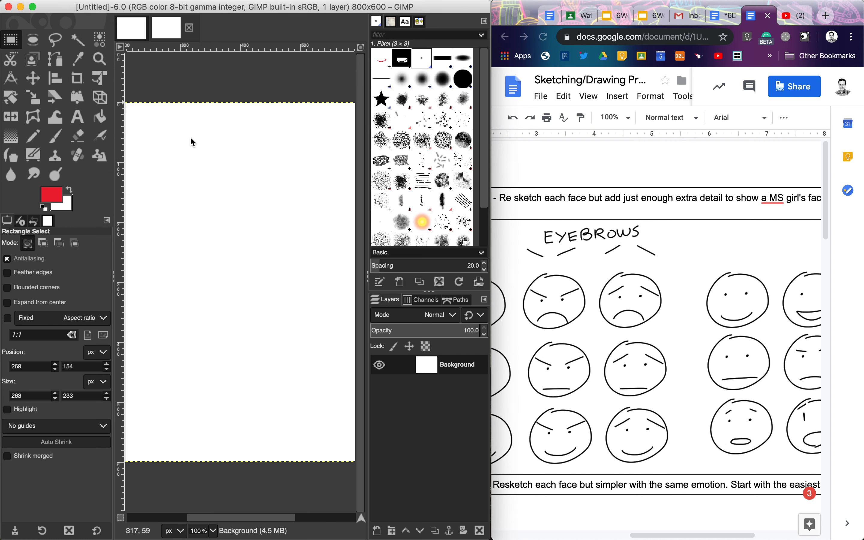
drag(489, 249, 572, 250)
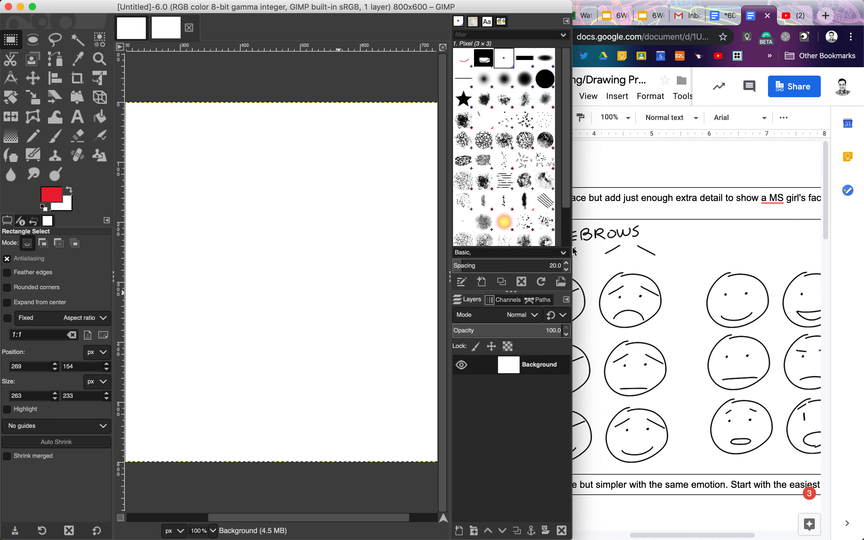
Add a transparent layer named Frame 2 and paint a round black head outline near the canvas centre with the Paintbrush.
scroll(629, 350, left, 6)
scroll(629, 350, left, 3)
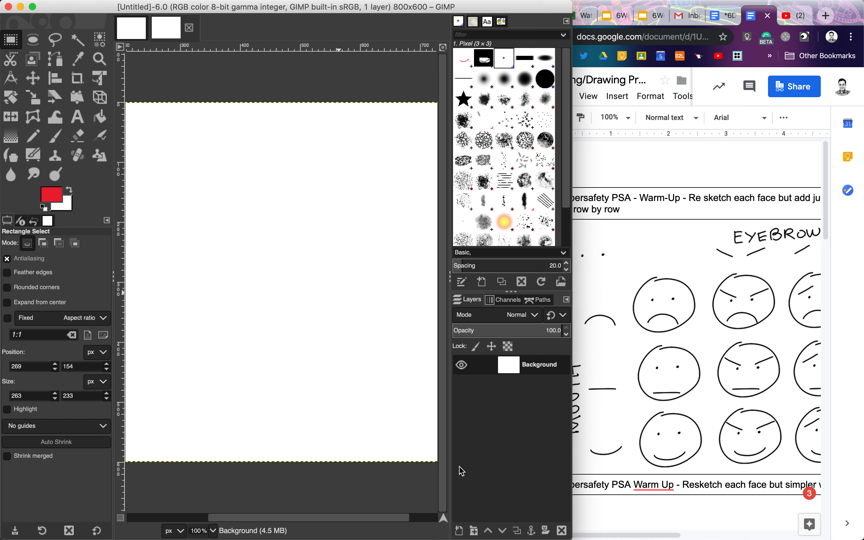
click(459, 533)
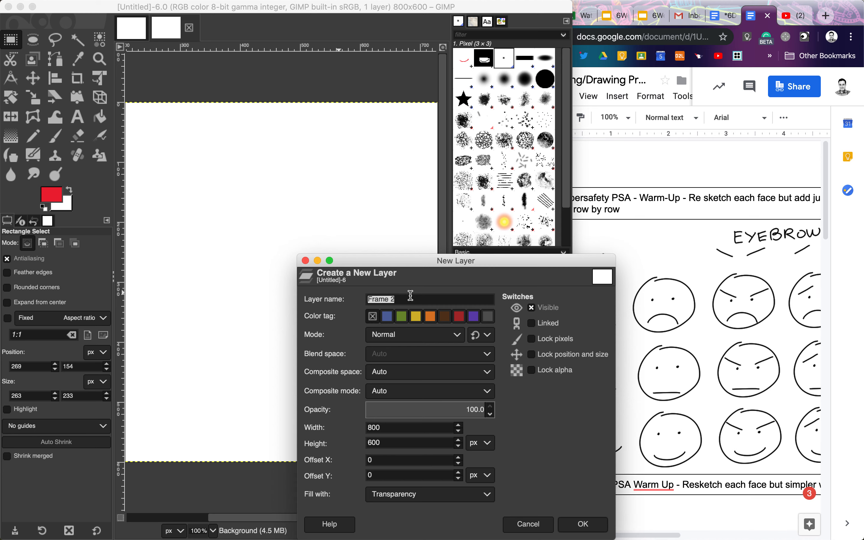
click(580, 525)
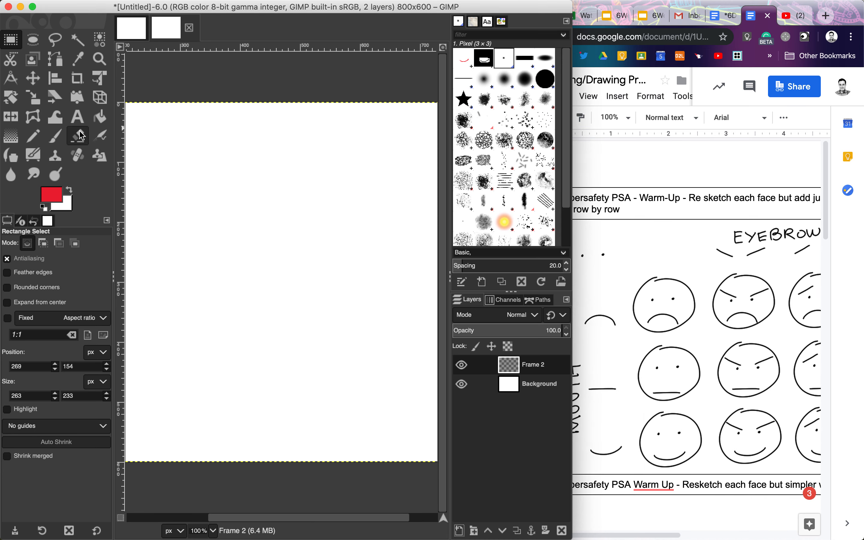
click(55, 137)
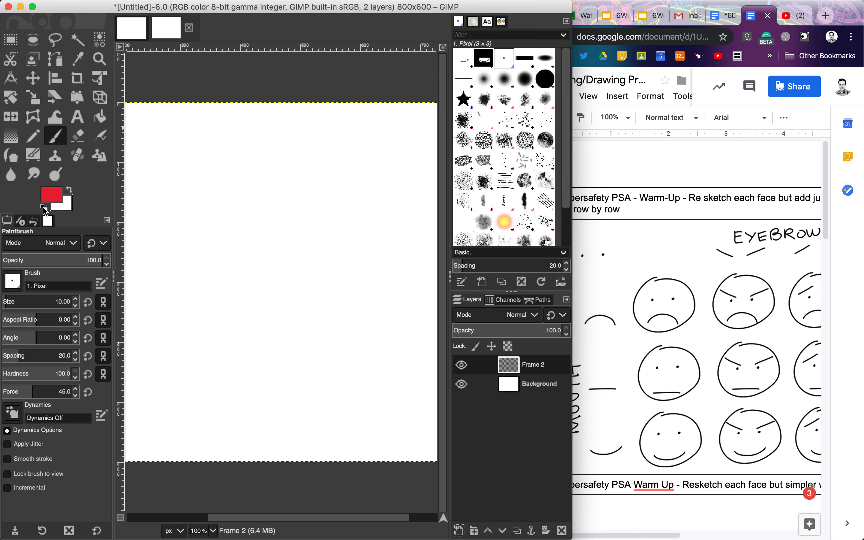
click(44, 209)
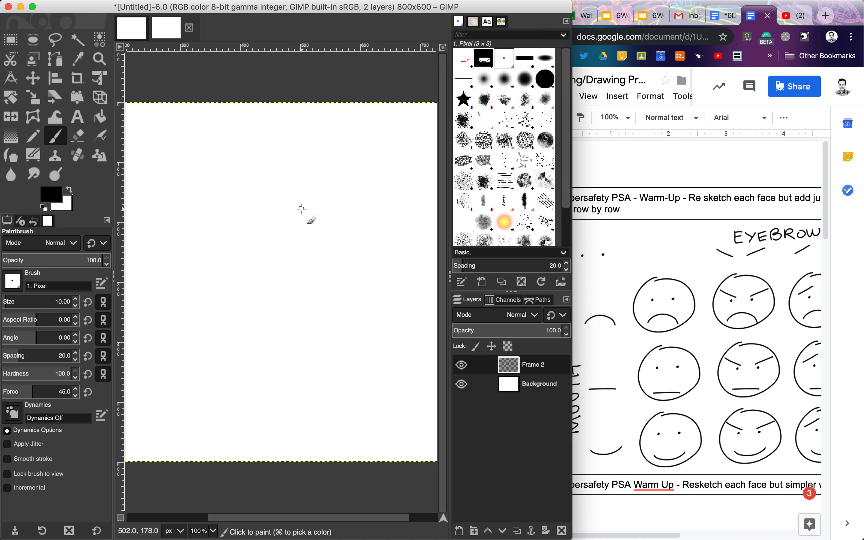
mouse_move(302, 208)
mouse_down()
mouse_move(276, 208)
mouse_move(246, 232)
mouse_move(239, 269)
mouse_move(273, 294)
mouse_move(318, 293)
mouse_move(334, 265)
mouse_move(330, 237)
mouse_move(302, 209)
mouse_up()
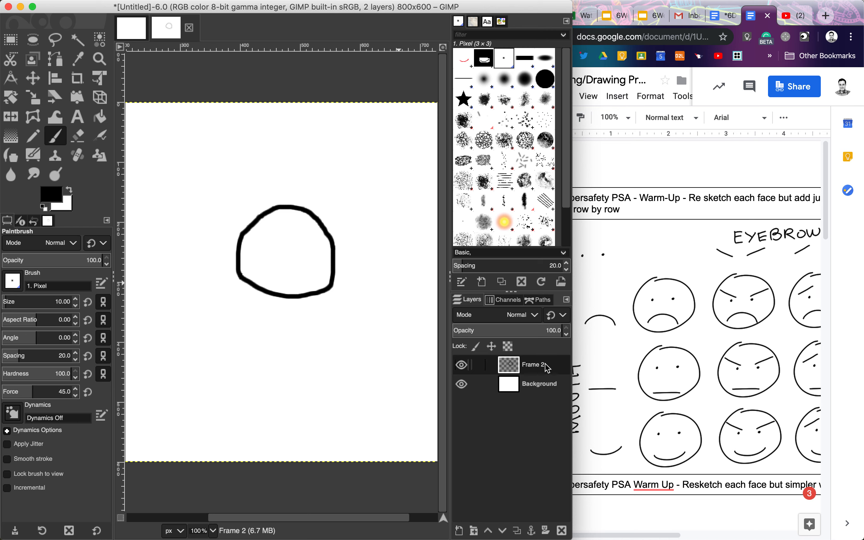
Add another transparent layer and paint two black dots for eyes inside the head outline.
click(461, 532)
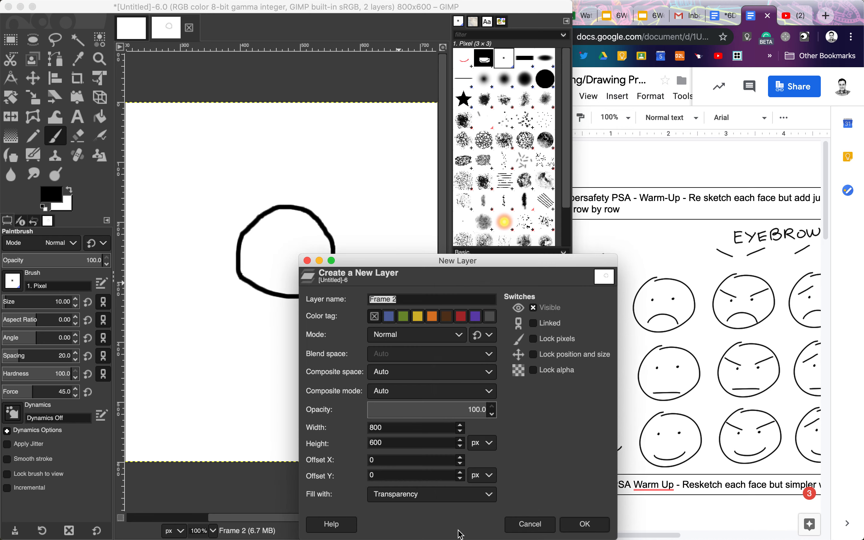
click(564, 524)
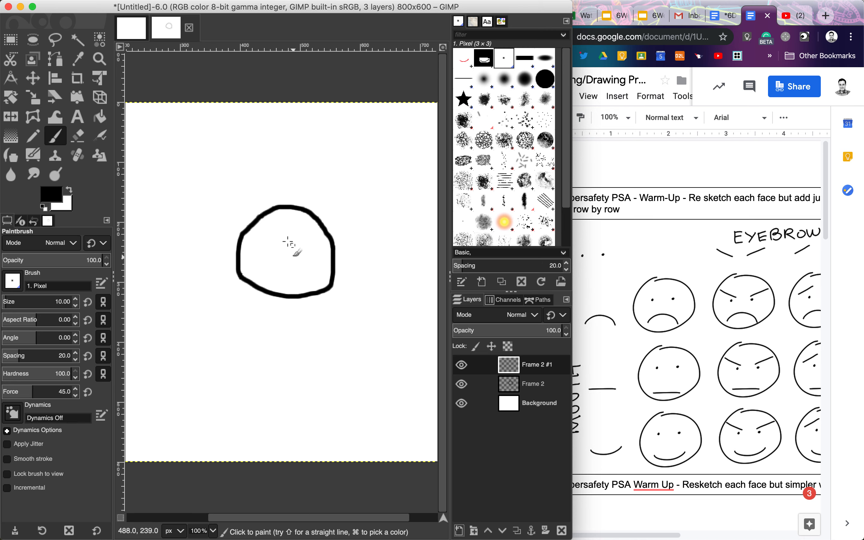
click(271, 243)
click(302, 244)
Add another transparent layer and paint a black, downward-curving frown below the eyes.
click(461, 532)
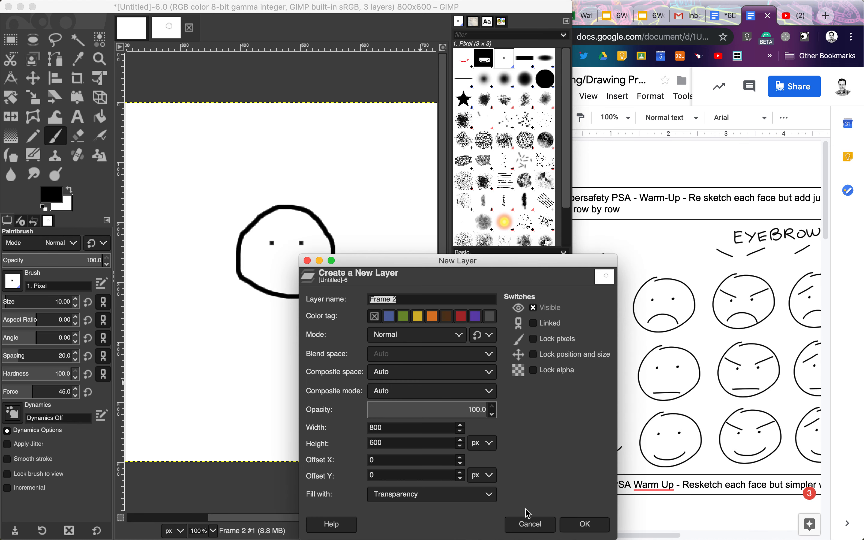
click(571, 524)
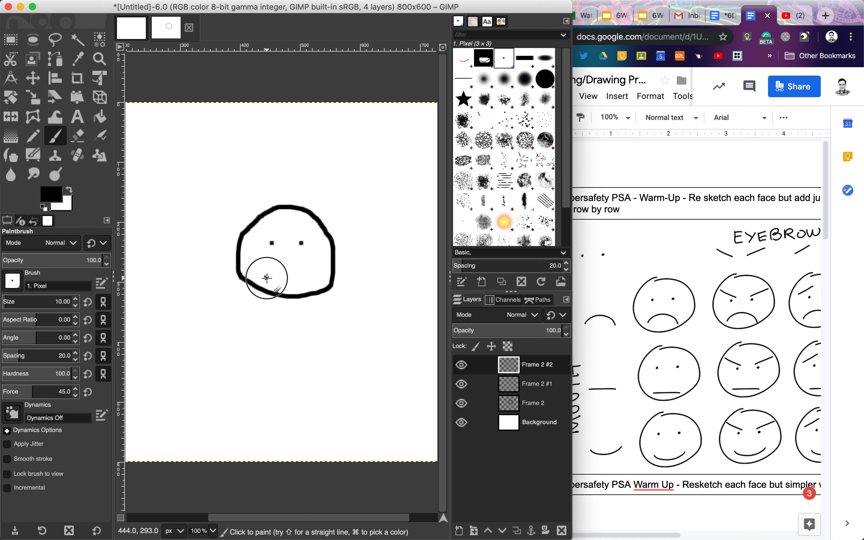
mouse_move(266, 278)
mouse_down()
mouse_move(303, 269)
mouse_move(313, 278)
mouse_up()
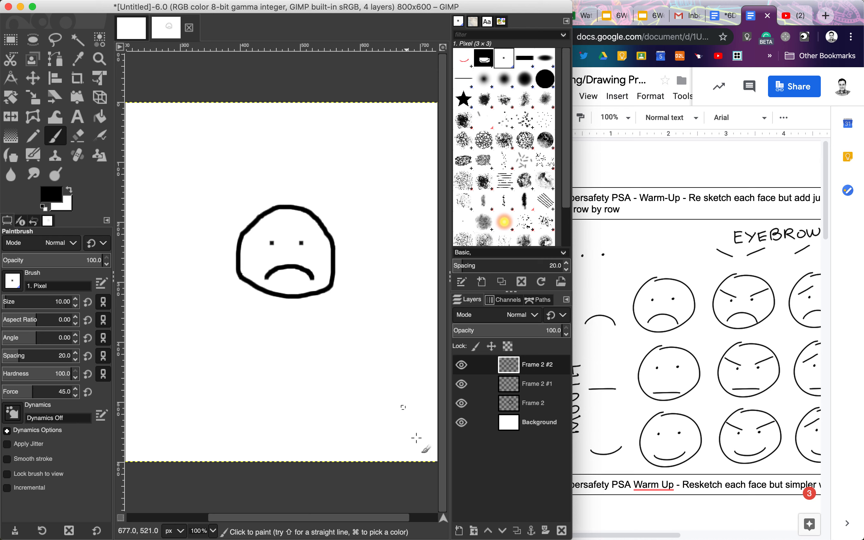
On a new transparent layer, paint over the frown in white with the 2. Hardness 100 brush and toggle the layer's visibility to check the cover-up.
click(460, 531)
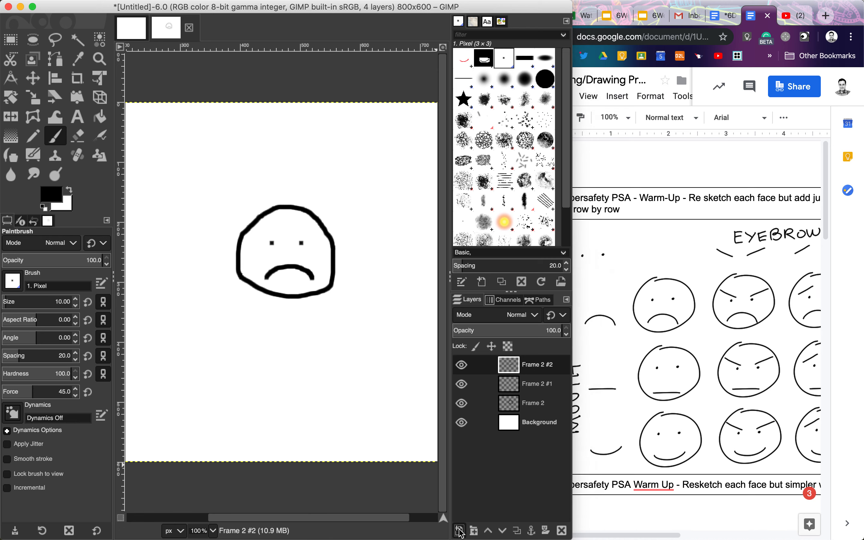
click(572, 525)
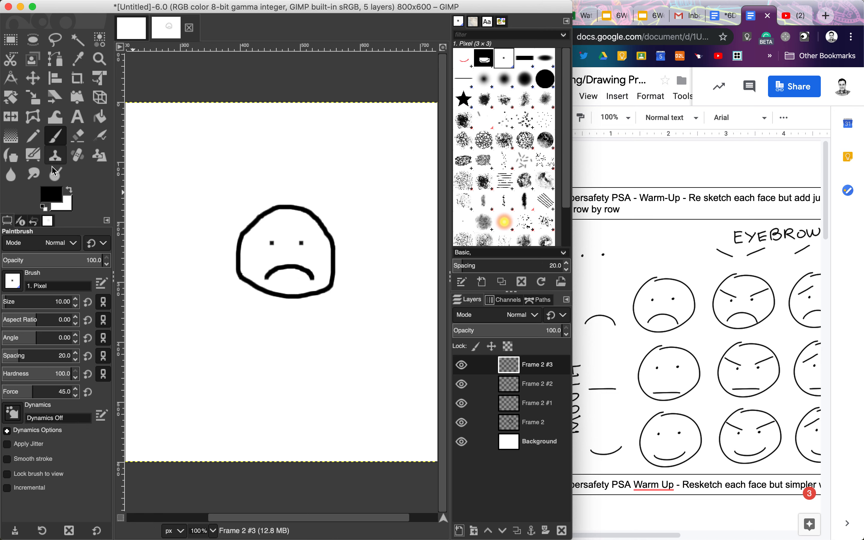
click(70, 192)
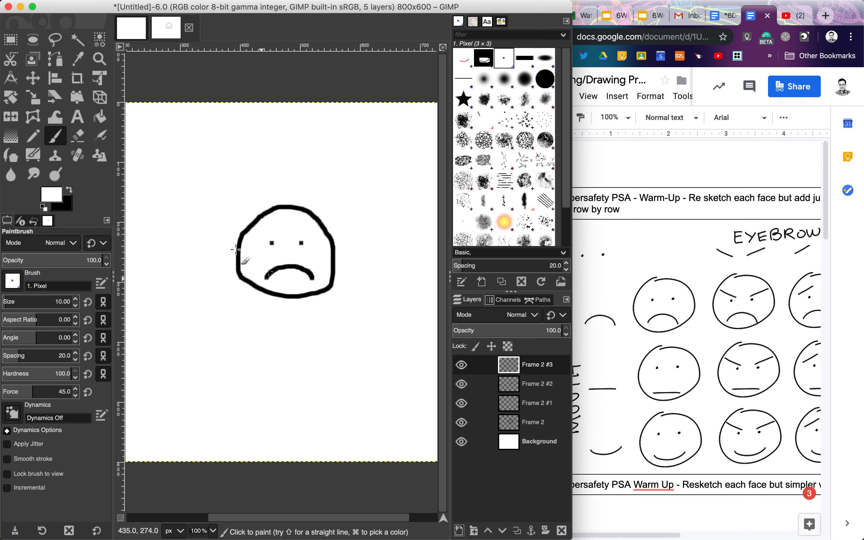
click(546, 79)
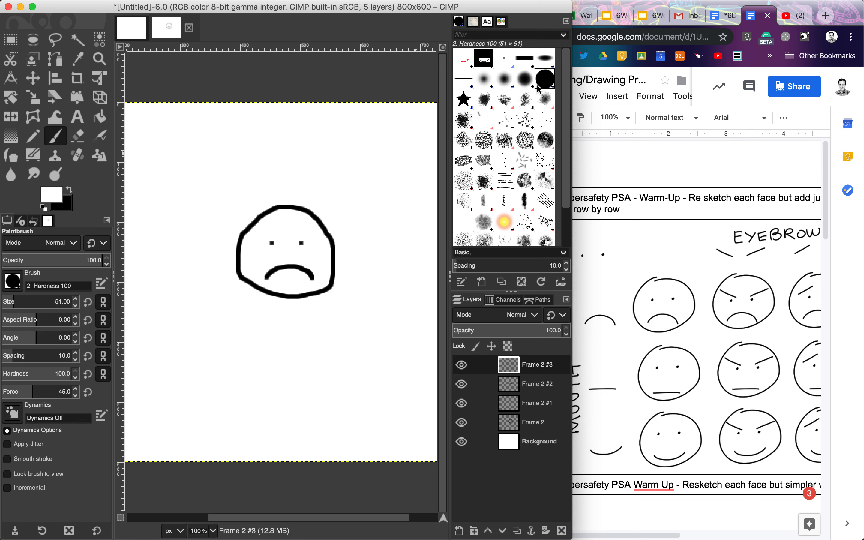
mouse_move(289, 276)
mouse_down()
mouse_move(280, 270)
mouse_move(288, 265)
mouse_move(306, 273)
mouse_up()
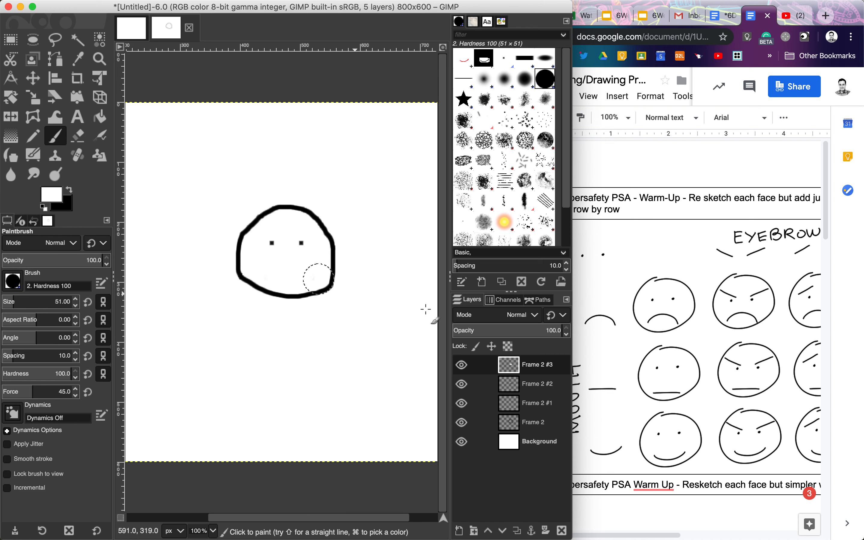
click(461, 365)
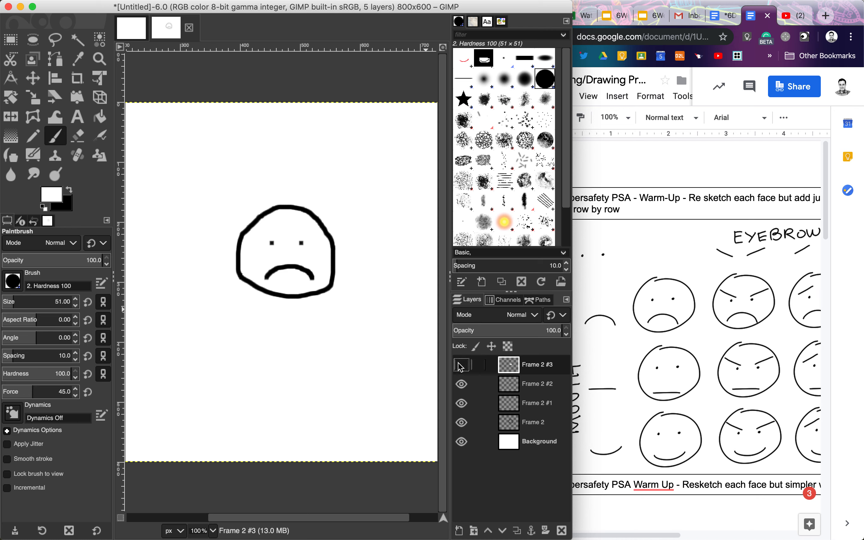
click(461, 365)
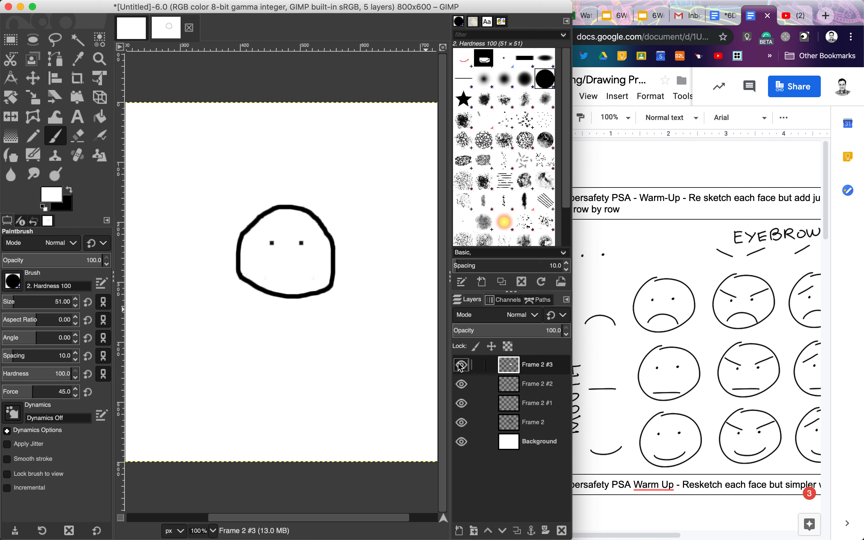
Paint a straight black mouth over the covered area with the 1. Pixel brush.
click(504, 58)
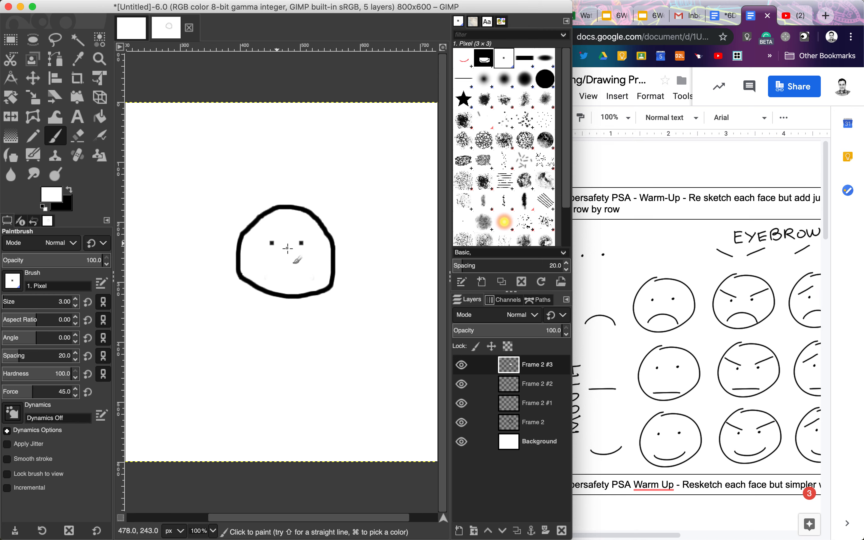
click(69, 189)
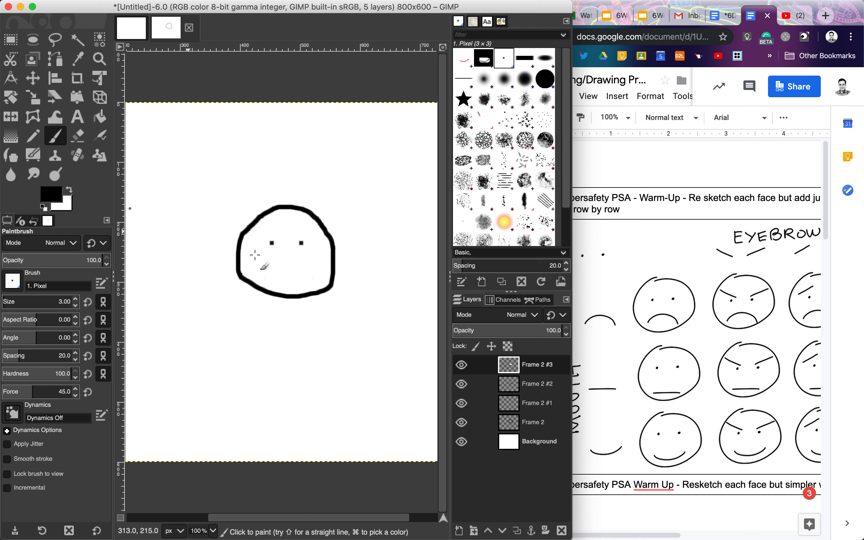
drag(268, 275, 309, 276)
Hide the four drawing layers one by one, and show them again from the head outline up to check the frame sequence.
click(462, 365)
click(462, 384)
click(462, 405)
click(462, 422)
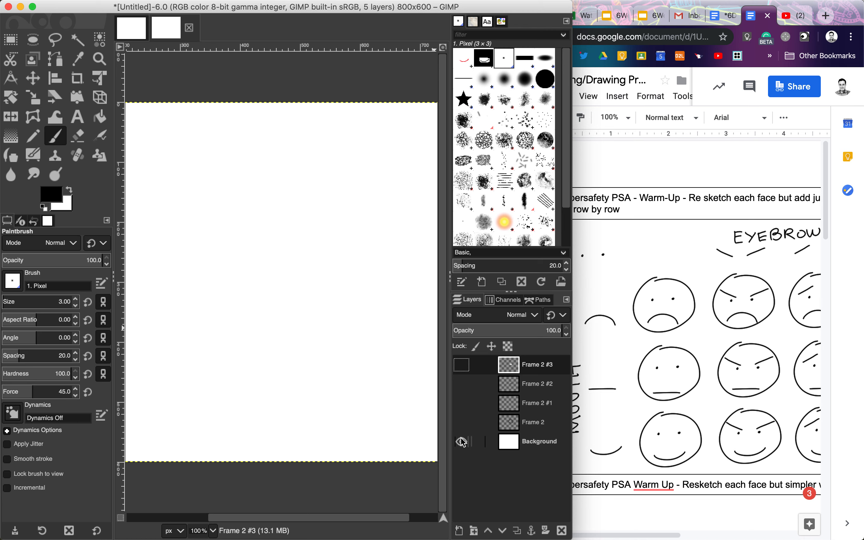
click(462, 422)
click(462, 403)
click(462, 384)
click(462, 365)
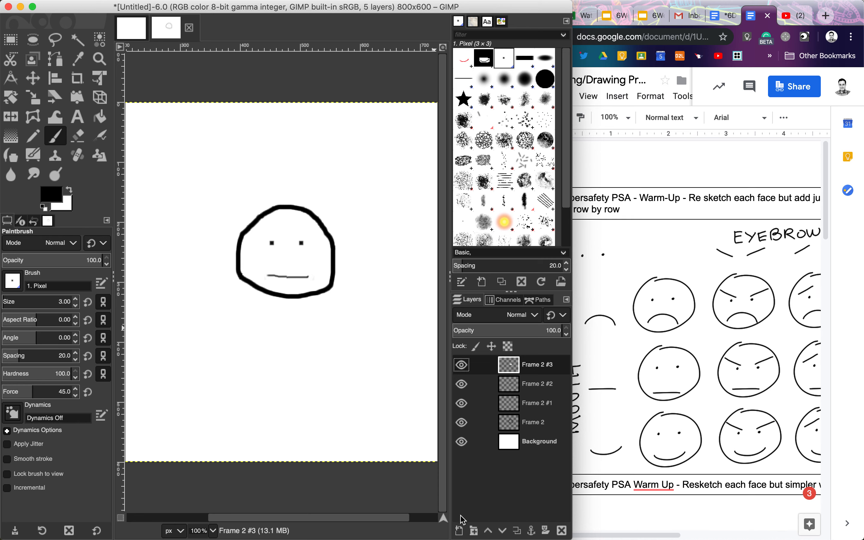
Add another transparent layer and paint over the straight mouth in white with the 2. Hardness 100 brush.
click(459, 530)
click(576, 524)
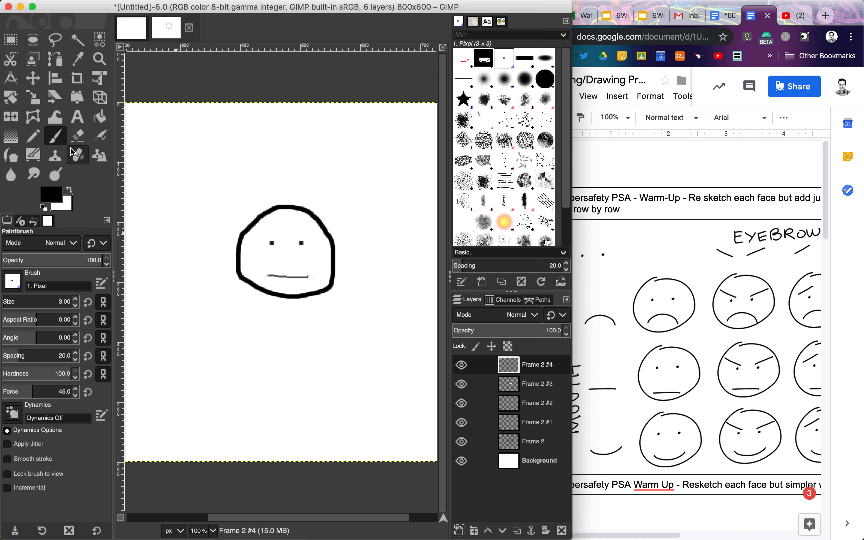
click(69, 189)
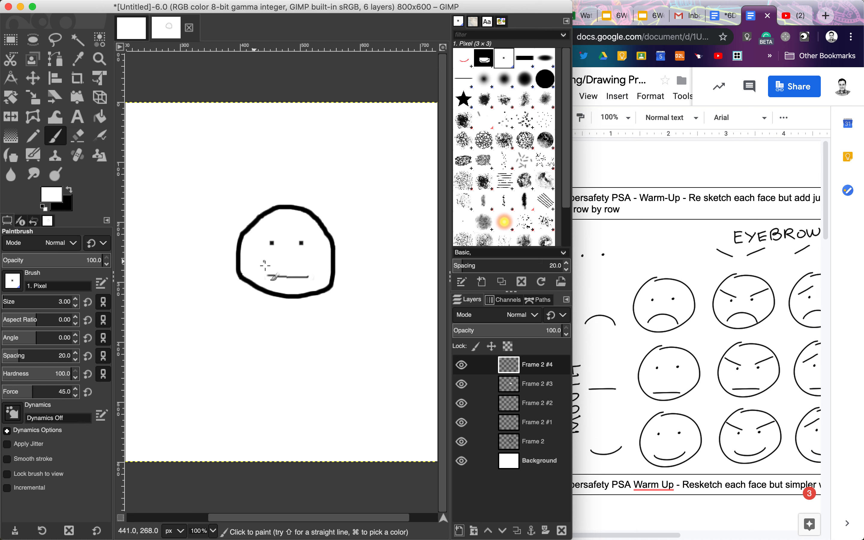
click(546, 79)
mouse_move(271, 274)
mouse_down()
mouse_move(276, 257)
mouse_move(303, 277)
mouse_up()
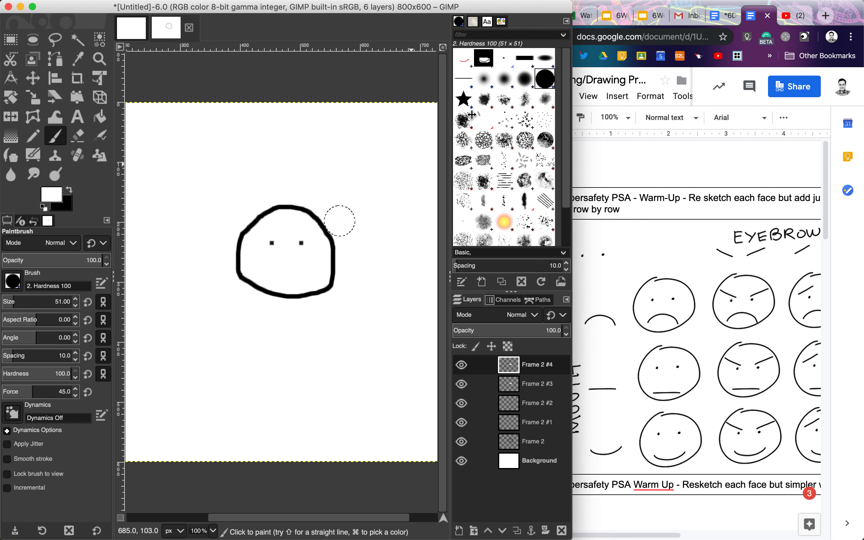
Paint a black, upward-curving smile below the eyes with the 1. Pixel brush at size 10.
click(503, 58)
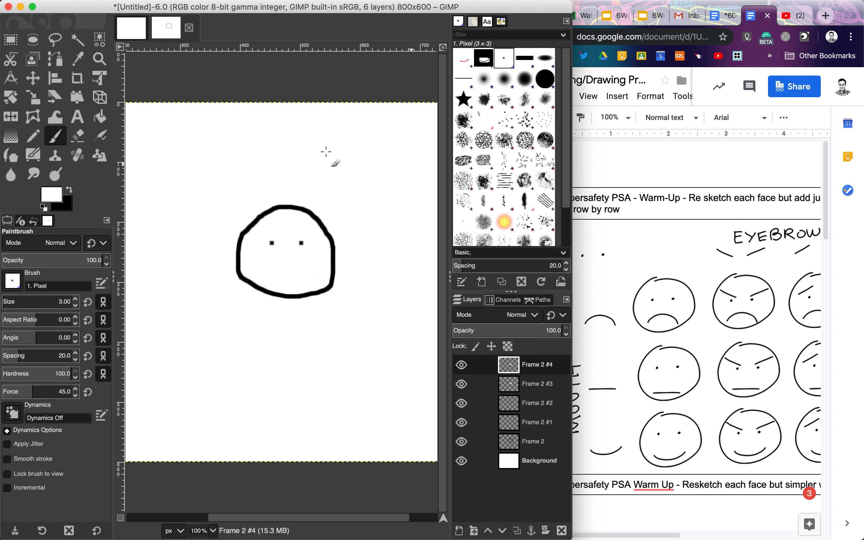
click(76, 298)
click(76, 298)
click(76, 298)
click(76, 298)
click(76, 298)
click(76, 298)
click(75, 298)
click(69, 189)
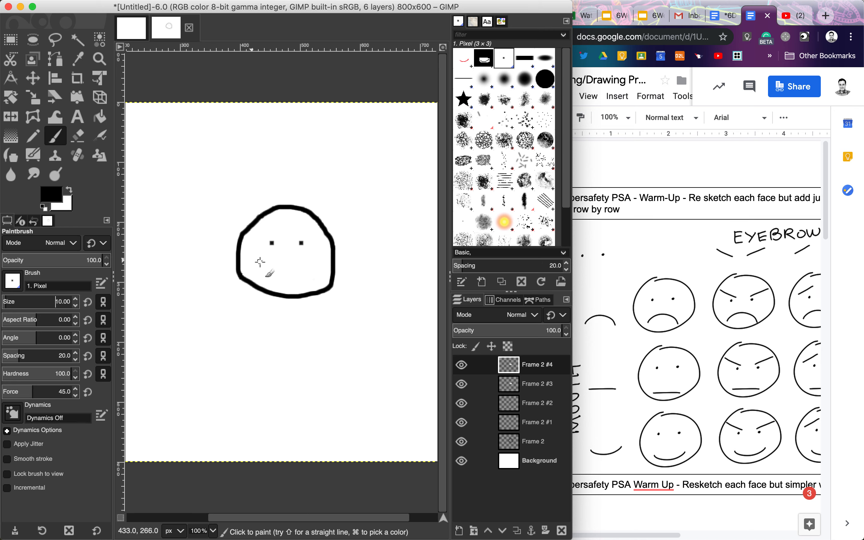
mouse_move(265, 271)
mouse_down()
mouse_move(291, 285)
mouse_move(318, 274)
mouse_up()
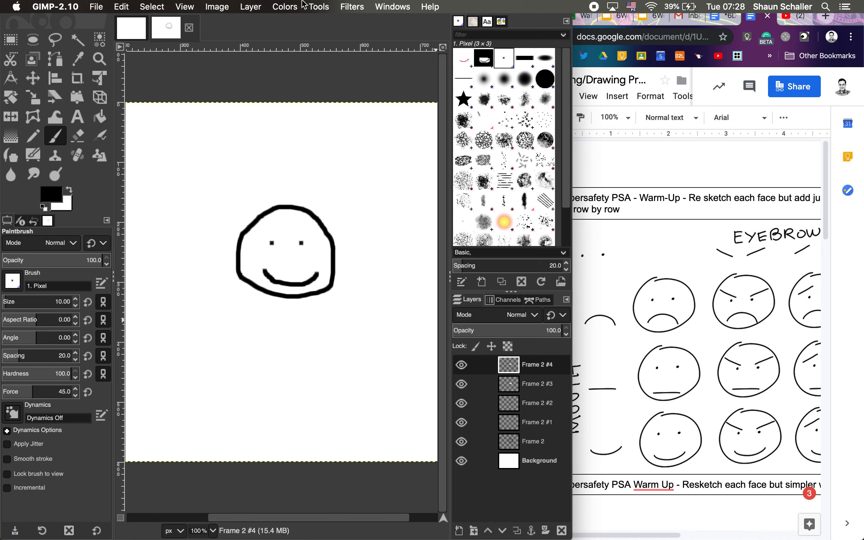
Preview the layers with Animation Playback at 0.125x speed, and close the preview.
click(352, 6)
mouse_move(368, 223)
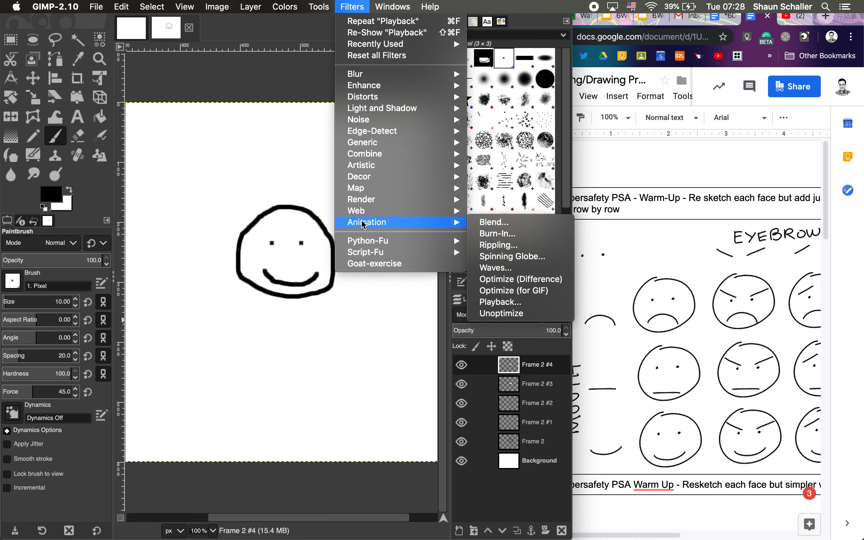
click(500, 302)
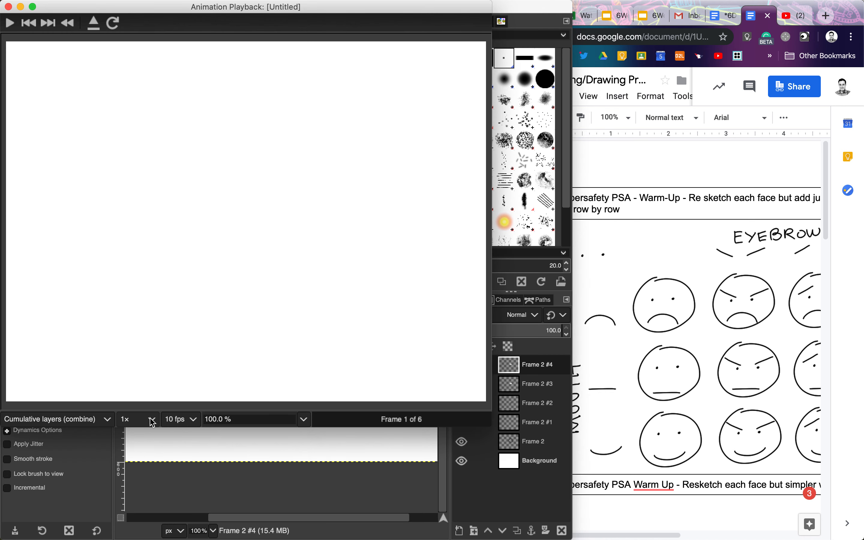
click(152, 421)
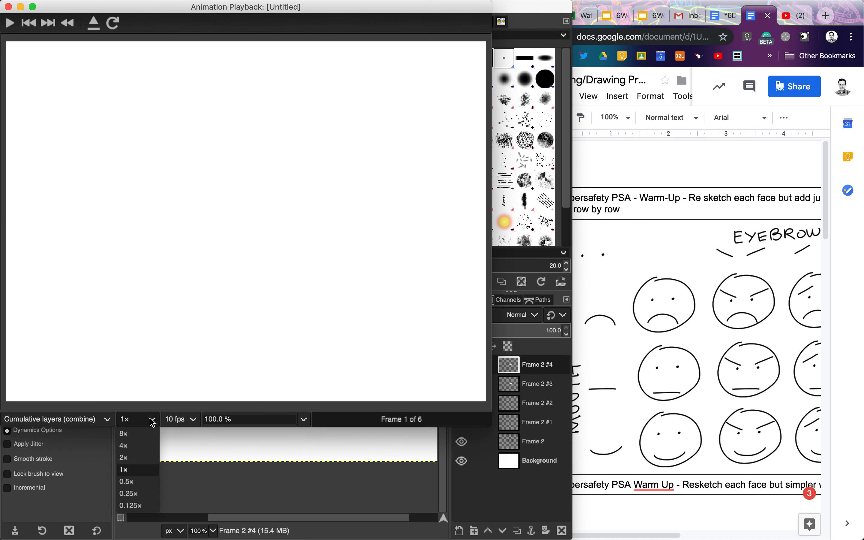
click(130, 506)
click(11, 24)
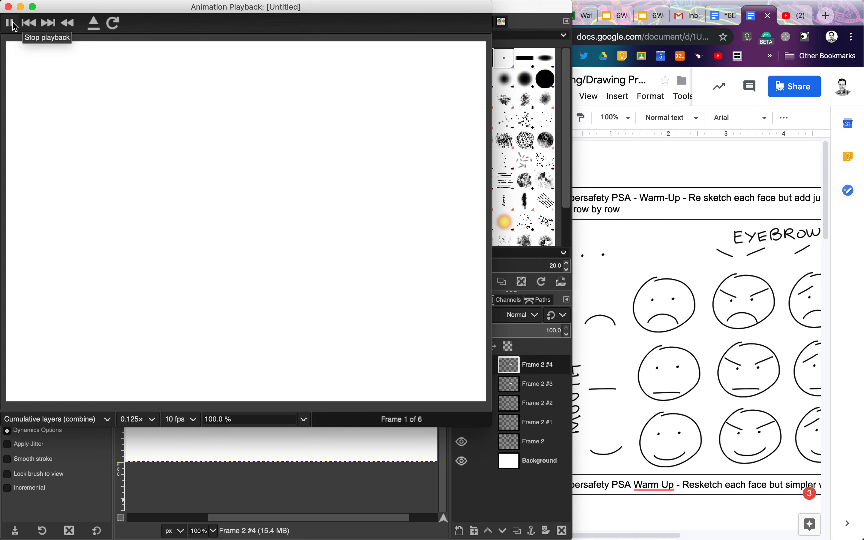
click(14, 25)
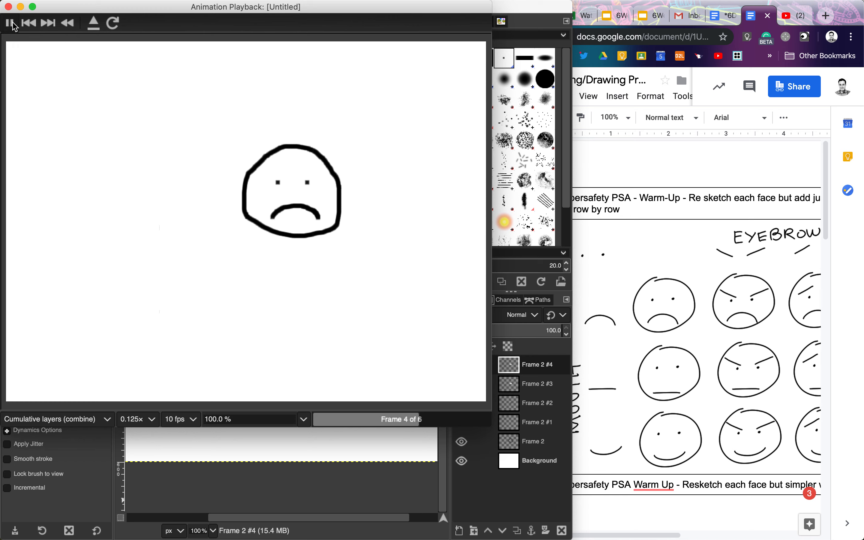
click(8, 7)
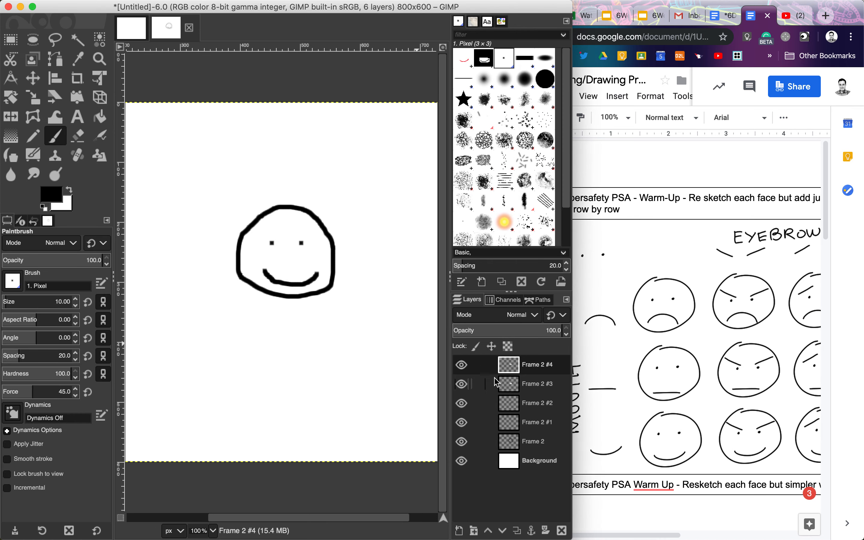
Look through the warm-up document's eyebrow and mouth variations and its labelled emotion portraits for further expressions.
scroll(720, 378, right, 5)
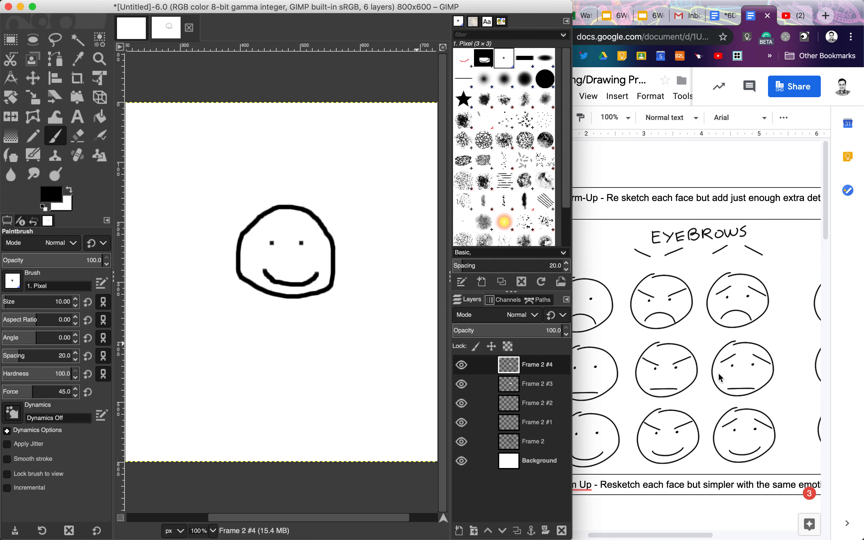
scroll(720, 377, right, 7)
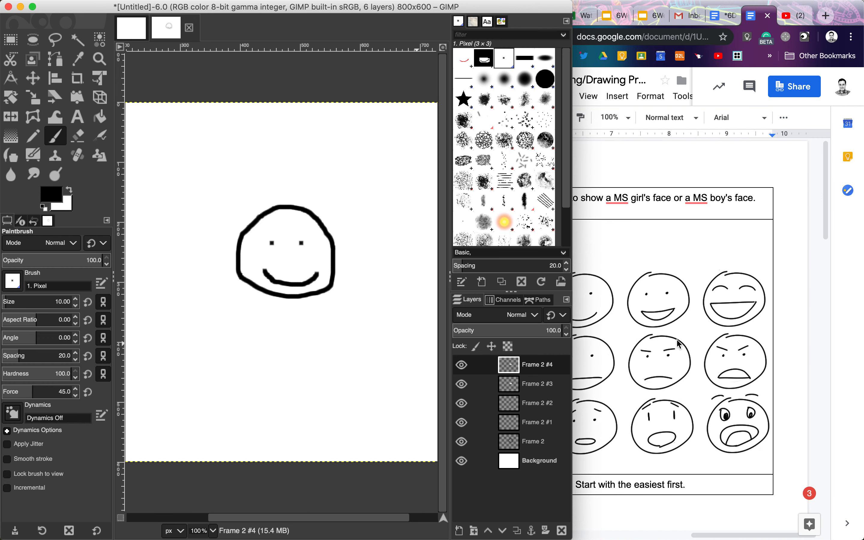
scroll(678, 344, left, 14)
scroll(678, 344, left, 8)
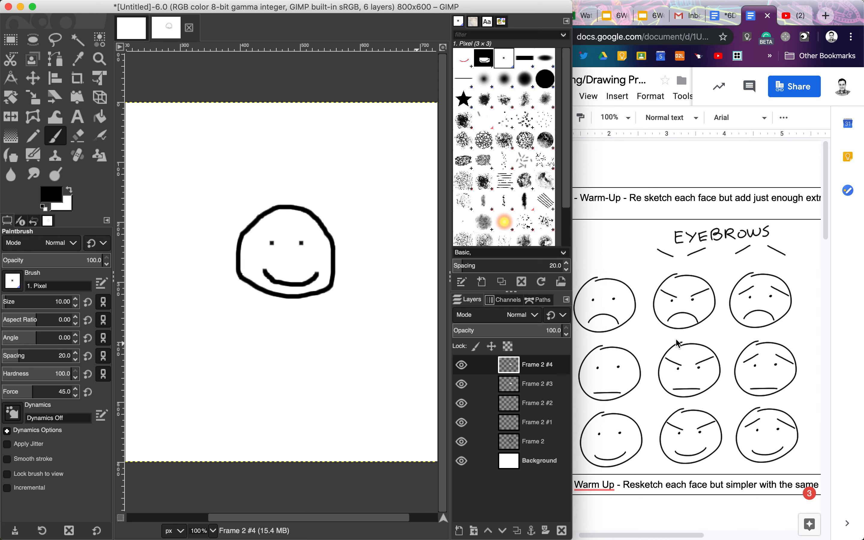
scroll(676, 339, down, 15)
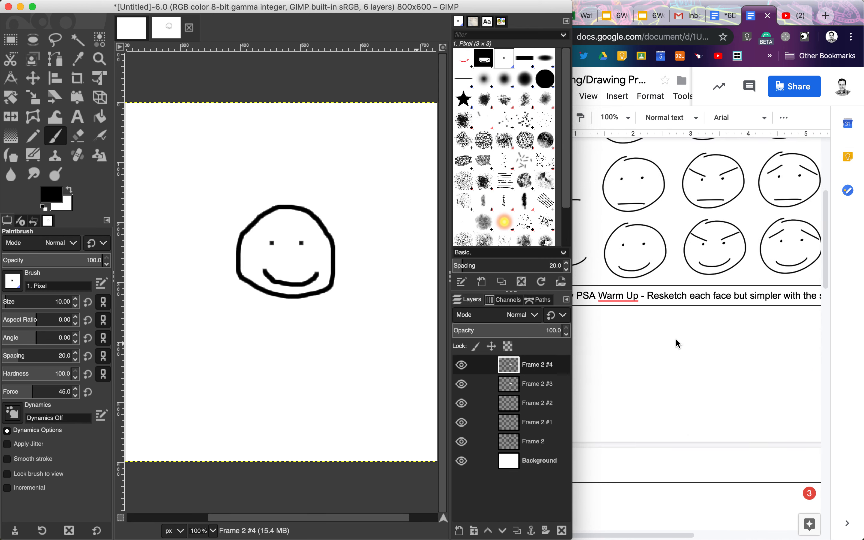
scroll(678, 343, left, 5)
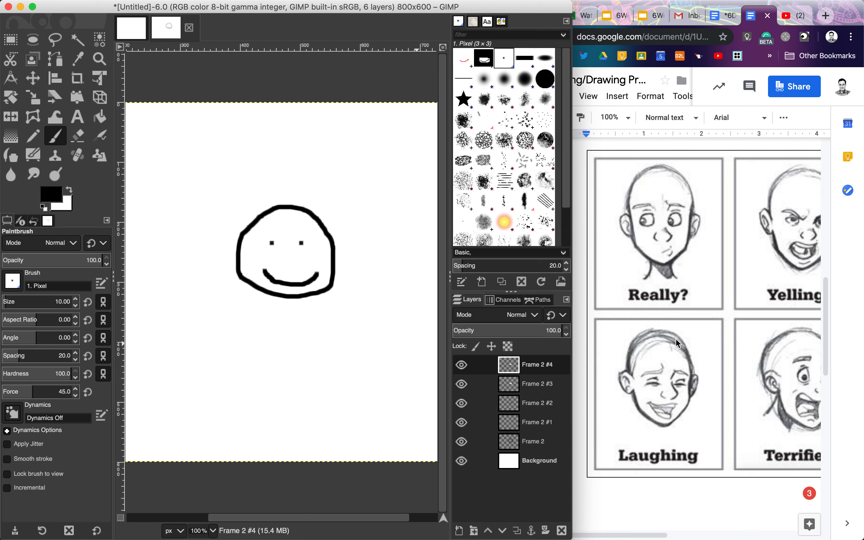
scroll(676, 338, right, 8)
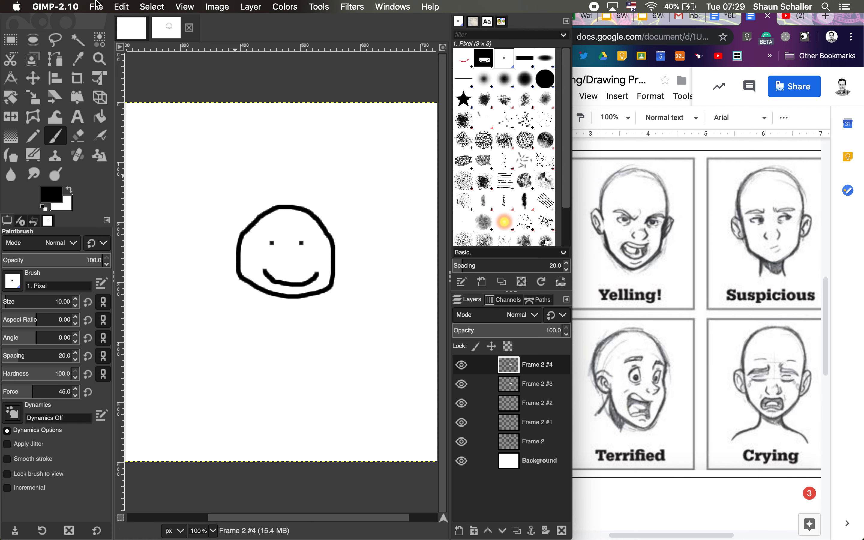
Save the image to the Desktop as EmotionAnimation.xcf.
click(97, 4)
click(107, 100)
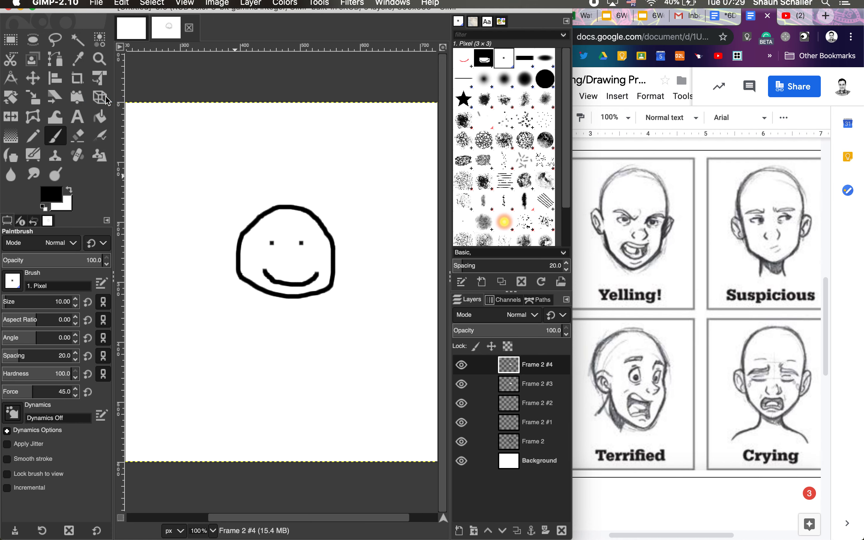
text(EmotionAnimation.xcf)
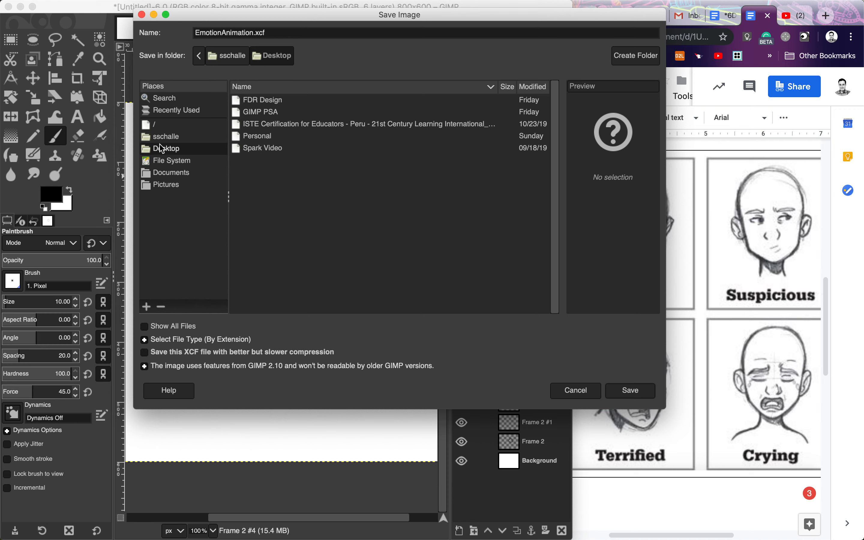
click(622, 388)
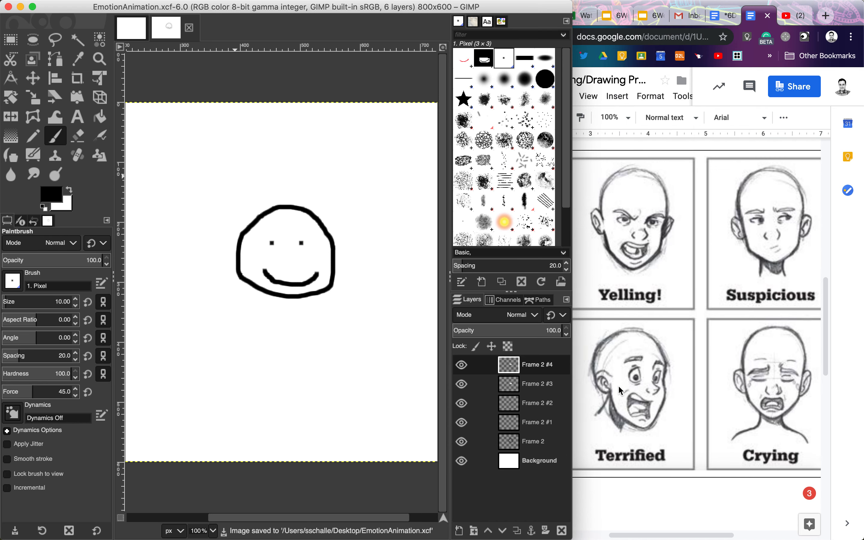
Start exporting the image to the Desktop under the name EmotionAnimation.gif.
mouse_move(202, 2)
click(95, 6)
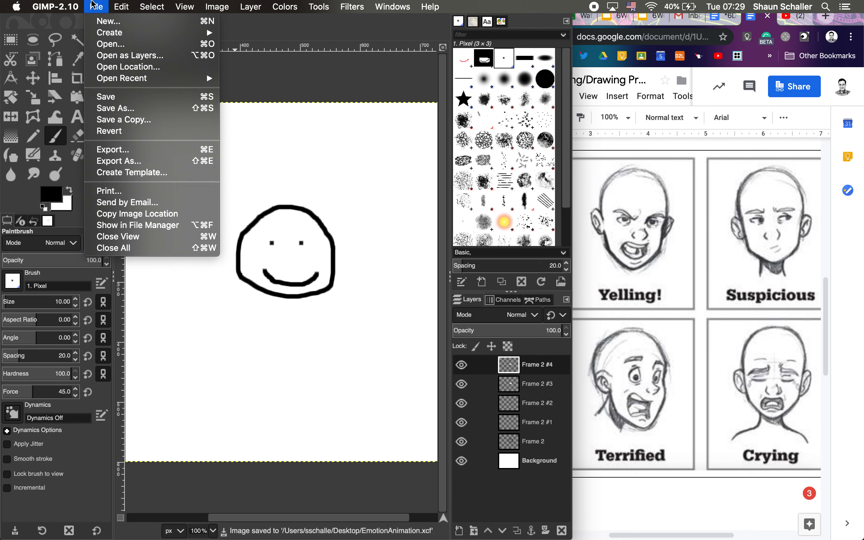
click(101, 163)
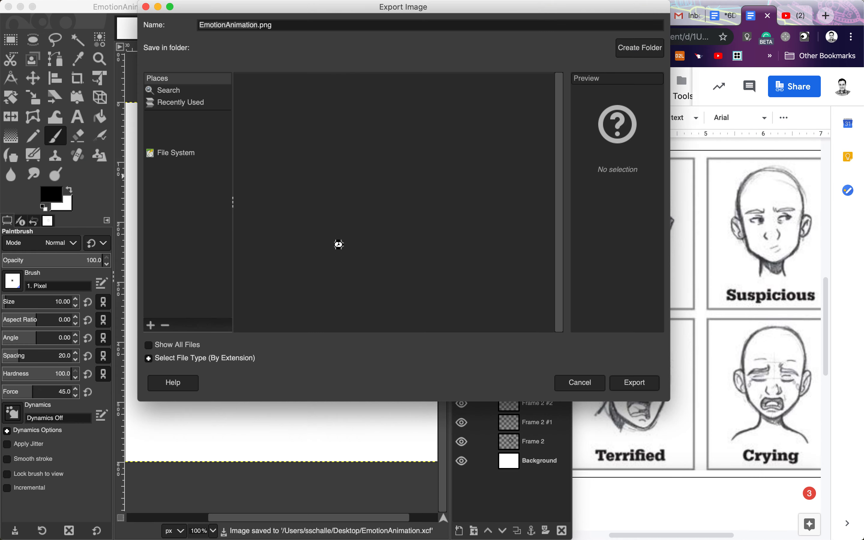
click(274, 25)
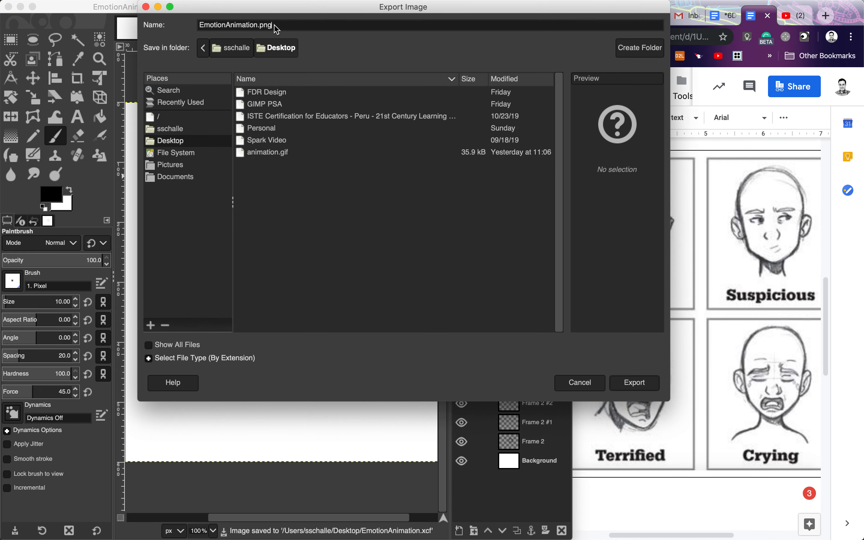
key(BackSpace)
key(BackSpace)
key(BackSpace)
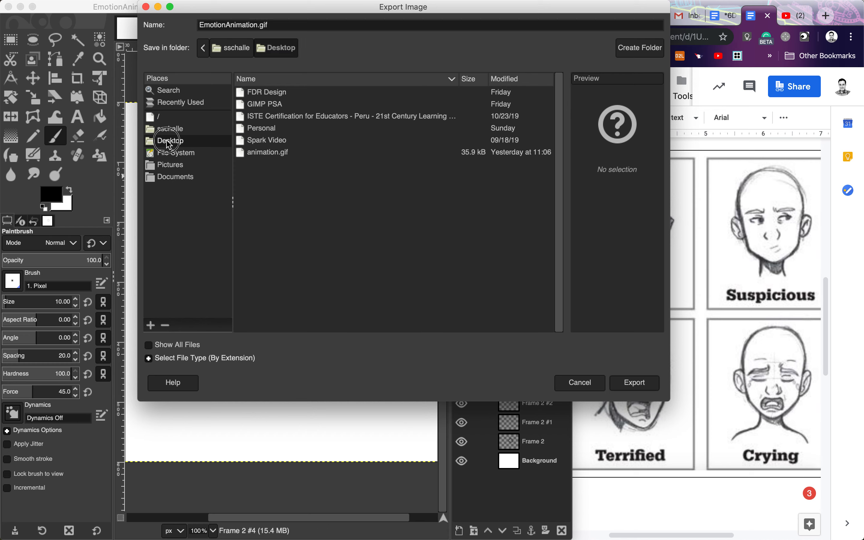
click(624, 383)
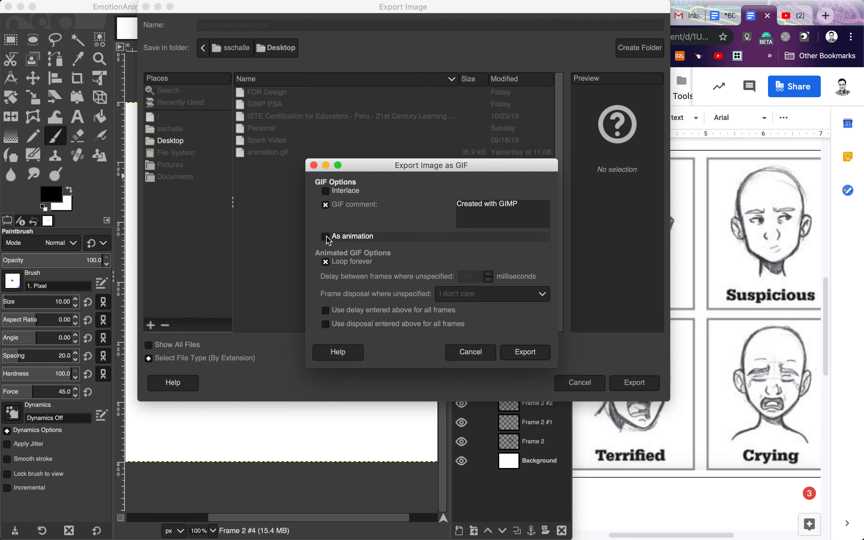
Export the GIF as an animation with a 500-millisecond delay between frames.
click(328, 238)
drag(480, 280, 444, 281)
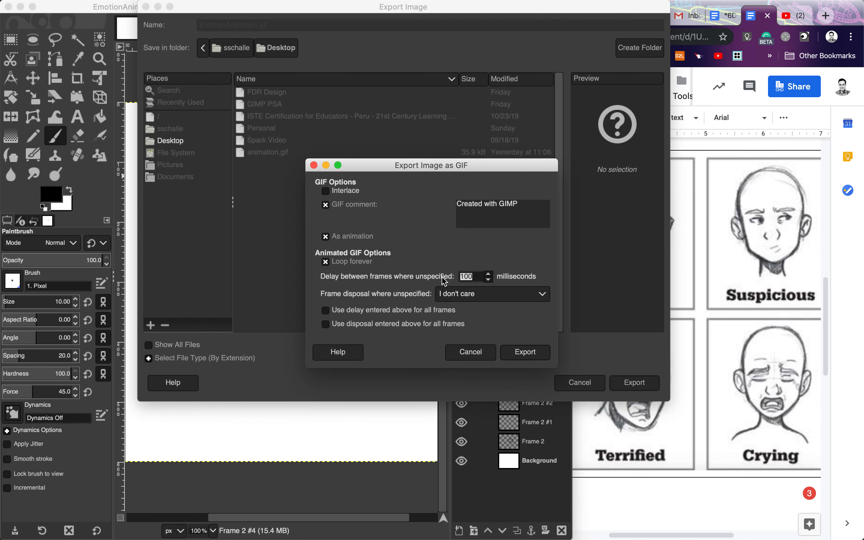
text(500)
click(522, 353)
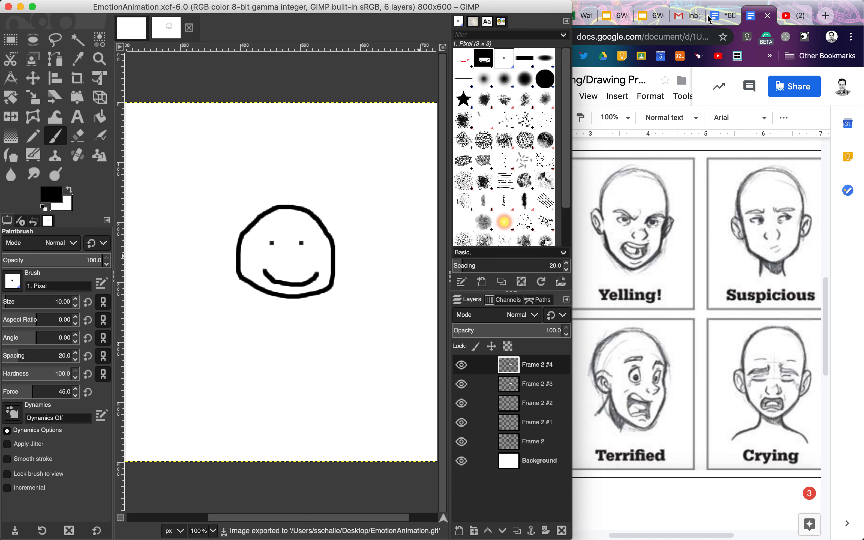
Switch to the Sketching/Drawing document in Google Docs and add a blank line below the Ouch! and Bored faces.
click(718, 18)
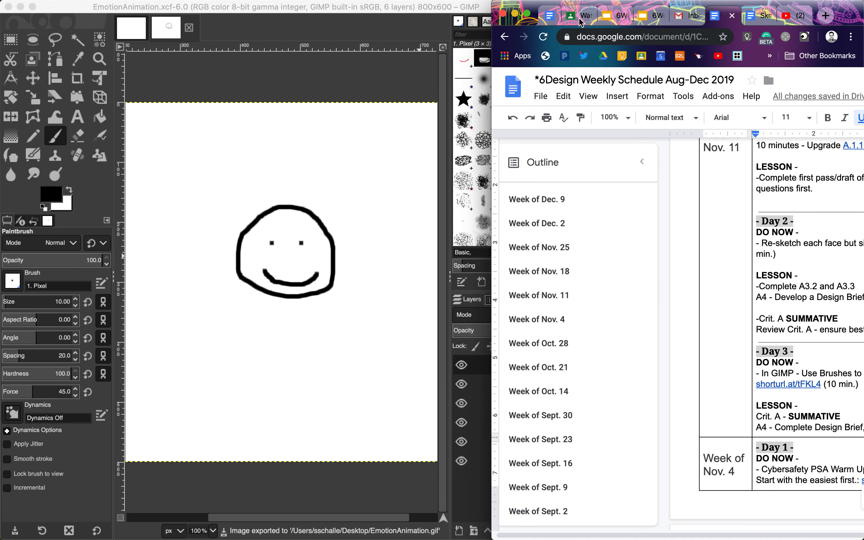
click(757, 16)
scroll(718, 360, down, 6)
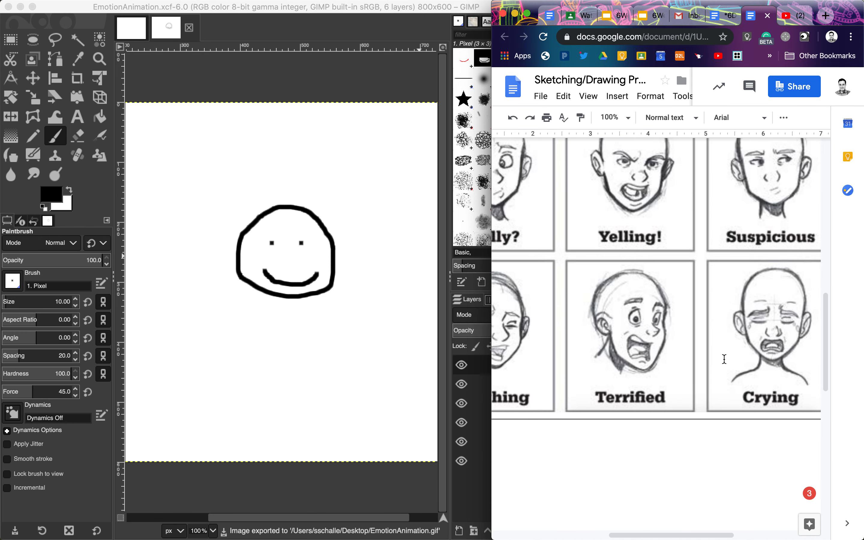
scroll(604, 328, up, 5)
click(603, 328)
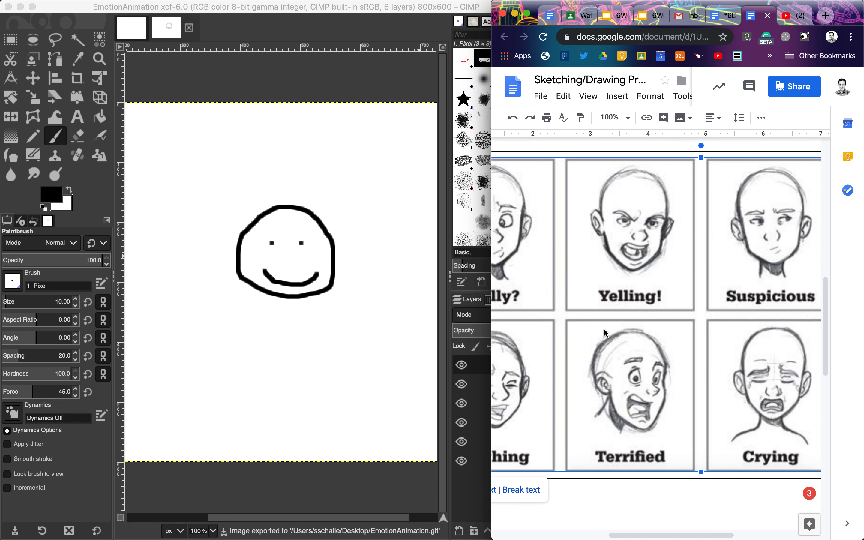
scroll(604, 328, down, 3)
scroll(651, 457, up, 1)
scroll(651, 457, up, 5)
click(650, 458)
key(Return)
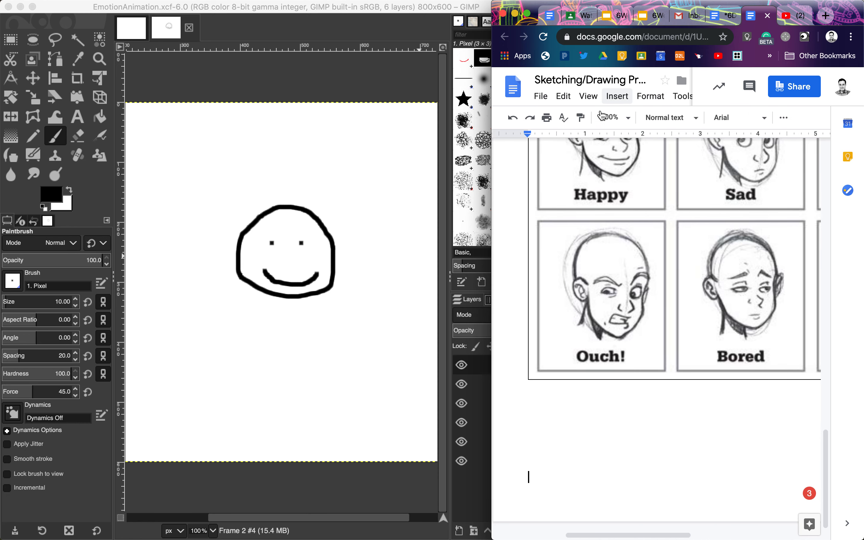
Insert EmotionAnimation.gif from the computer's Desktop as an image at the new line.
click(616, 96)
mouse_move(629, 127)
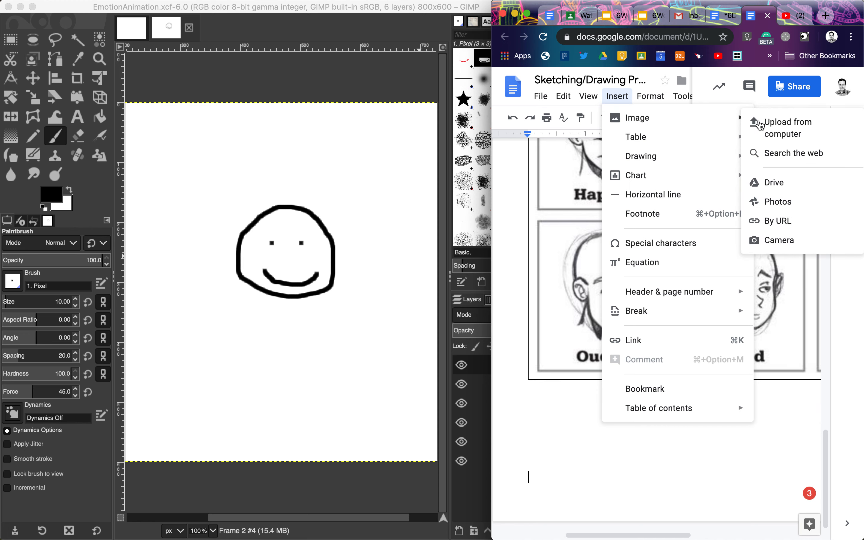
click(764, 126)
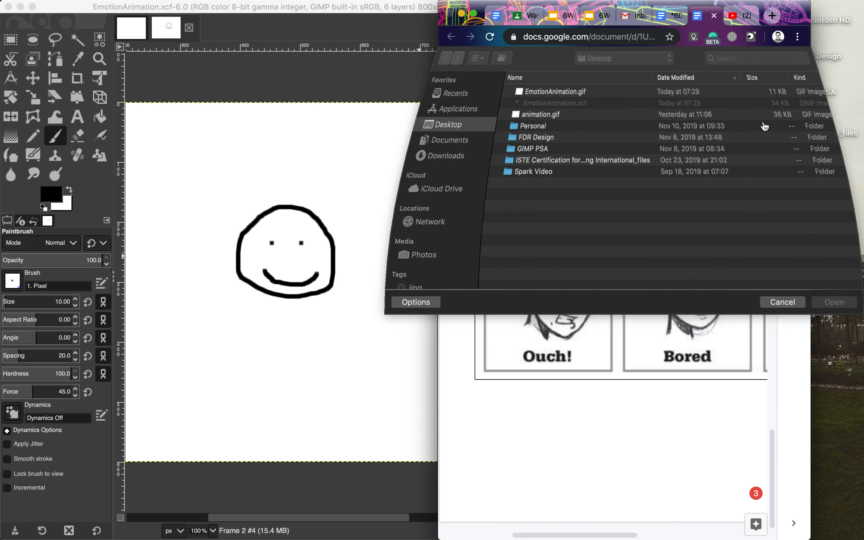
click(554, 92)
key(Return)
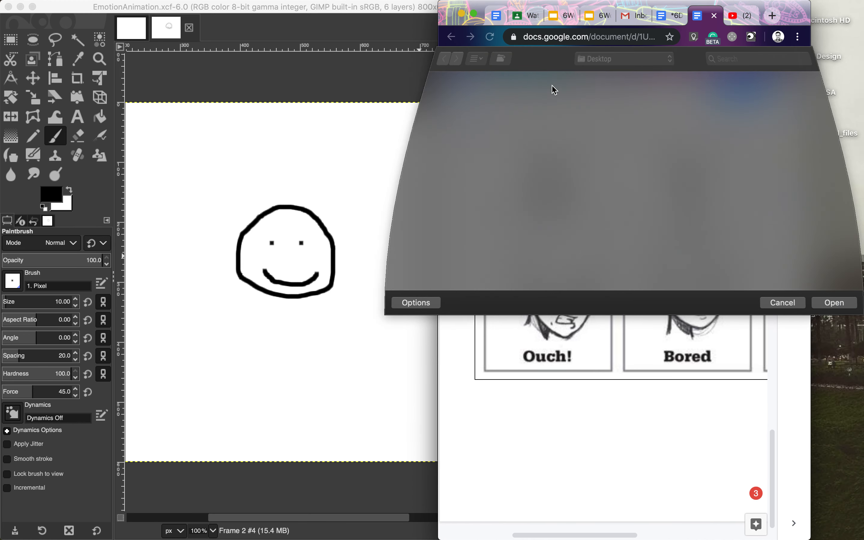